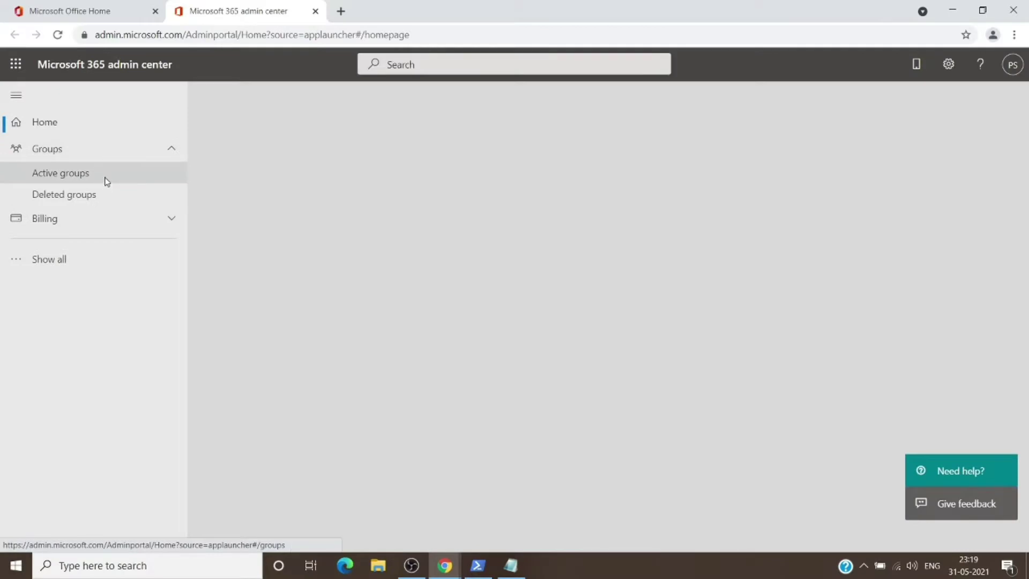
Go through Show all and Billing to the Licenses page, confirming no subscriptions exist
{"action": "left_click", "coordinate": [103, 178]}
{"action": "left_click", "coordinate": [42, 263]}
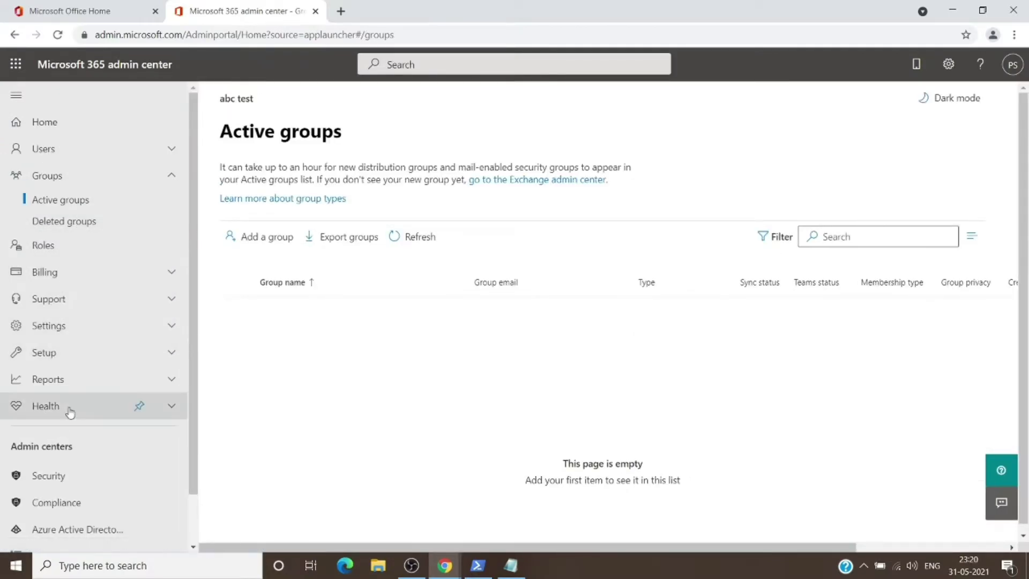
{"action": "scroll", "coordinate": [77, 343], "scroll_direction": "down", "scroll_amount": 1}
{"action": "scroll", "coordinate": [77, 343], "scroll_direction": "up", "scroll_amount": 1}
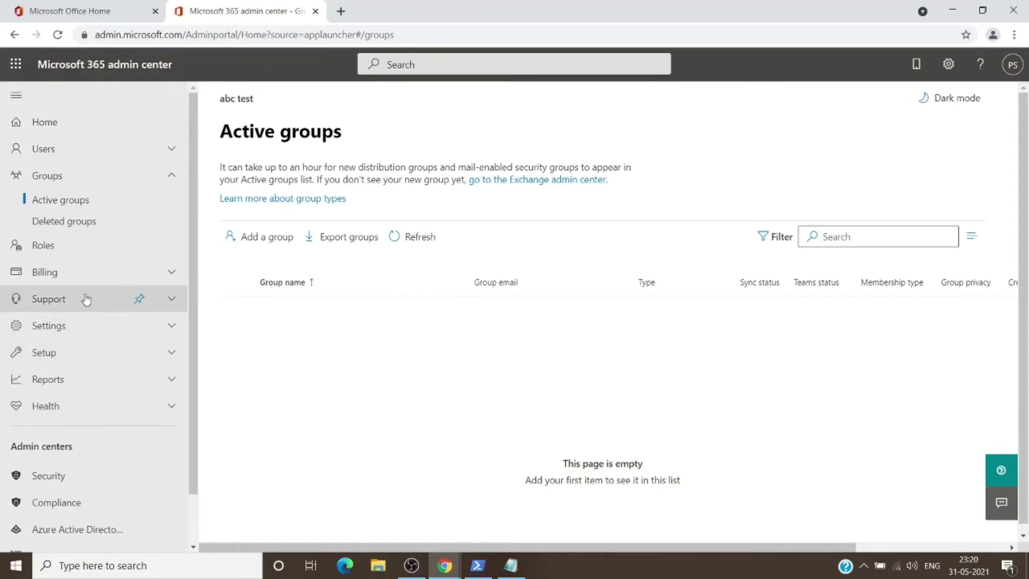
{"action": "left_click", "coordinate": [64, 276]}
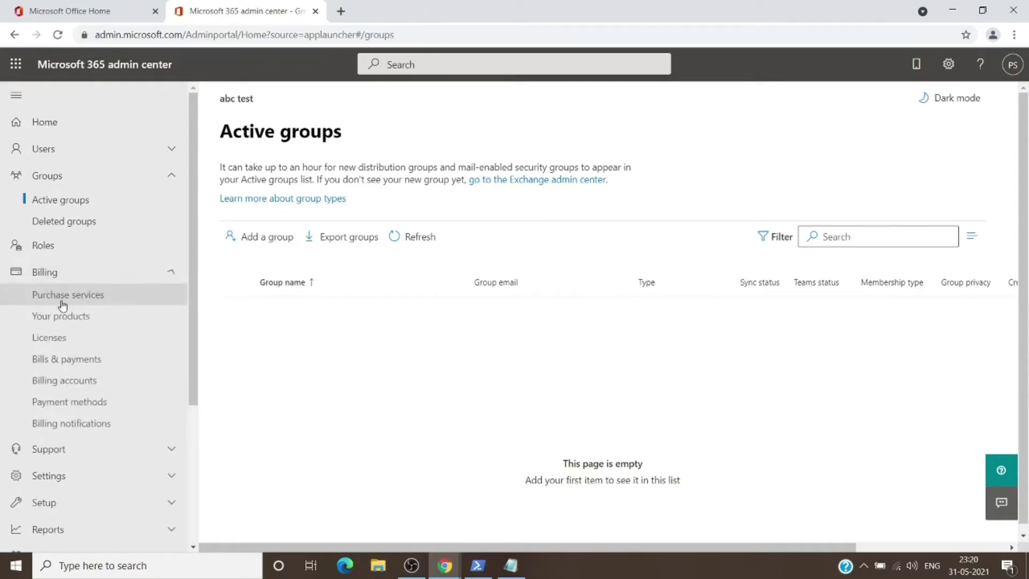
{"action": "left_click", "coordinate": [62, 337]}
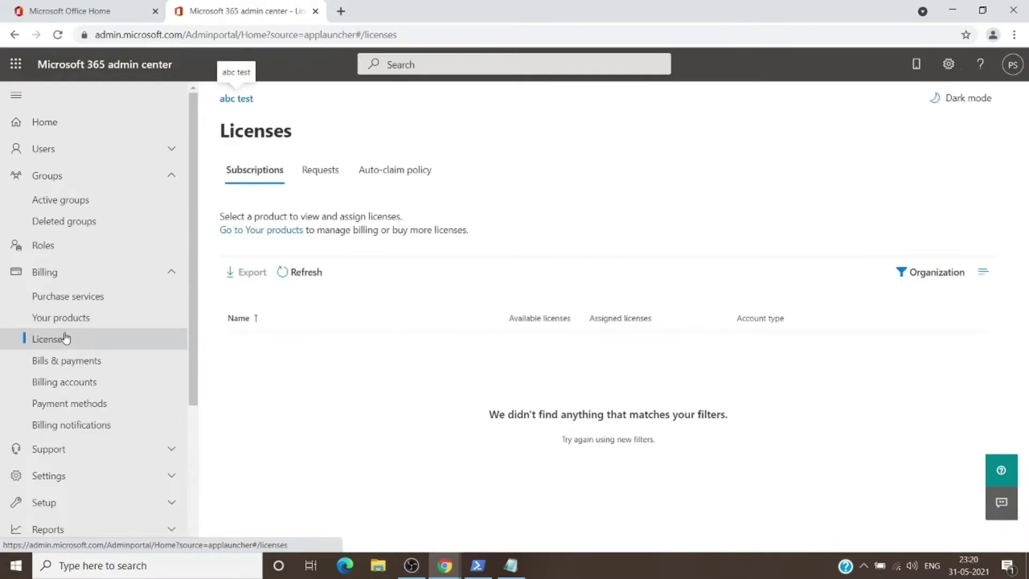
From the Office home tab, dismiss the banner and open Microsoft's Free Teams Download result
{"action": "left_click", "coordinate": [97, 7]}
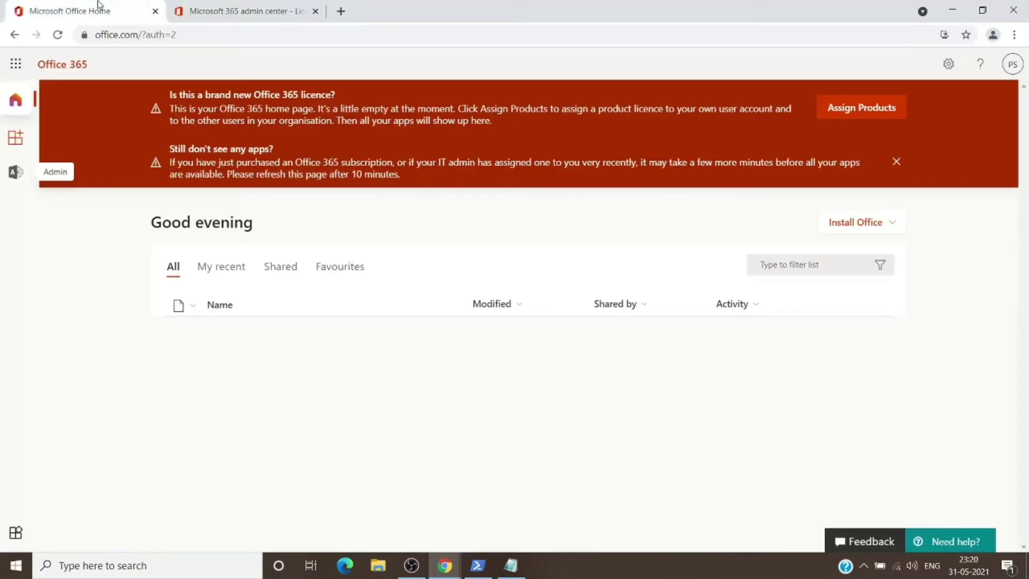
{"action": "left_click", "coordinate": [897, 161]}
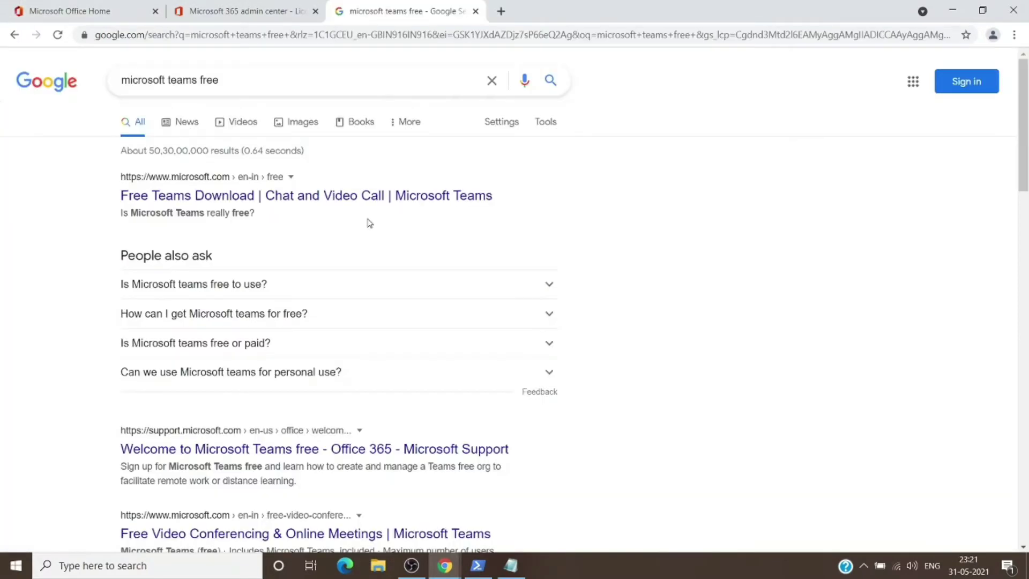
{"action": "left_click", "coordinate": [225, 204]}
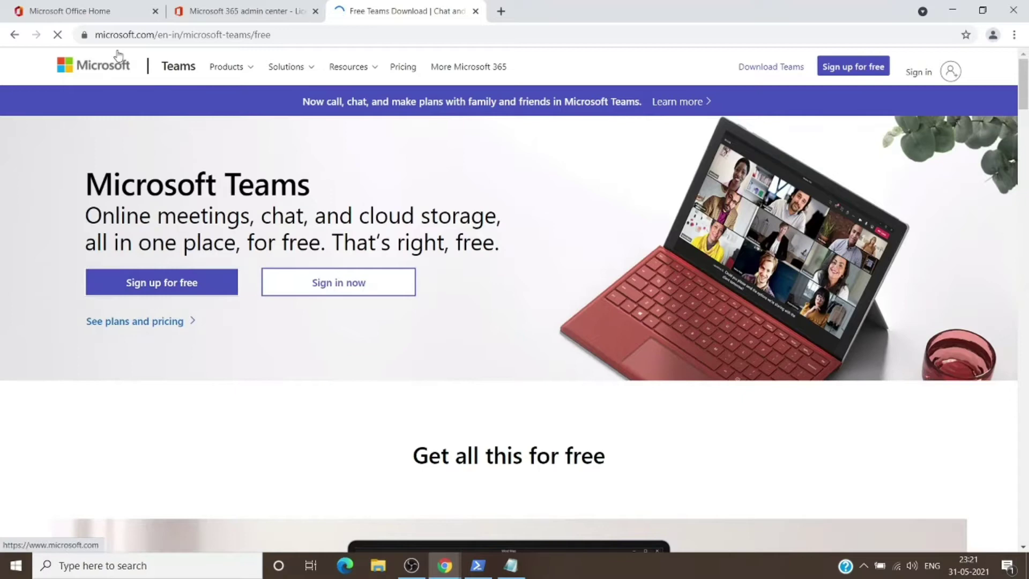
Start the free Teams sign-up on Microsoft's Teams page until the Sign in to Teams prompt shows
{"action": "left_click", "coordinate": [379, 64]}
{"action": "left_click", "coordinate": [351, 67]}
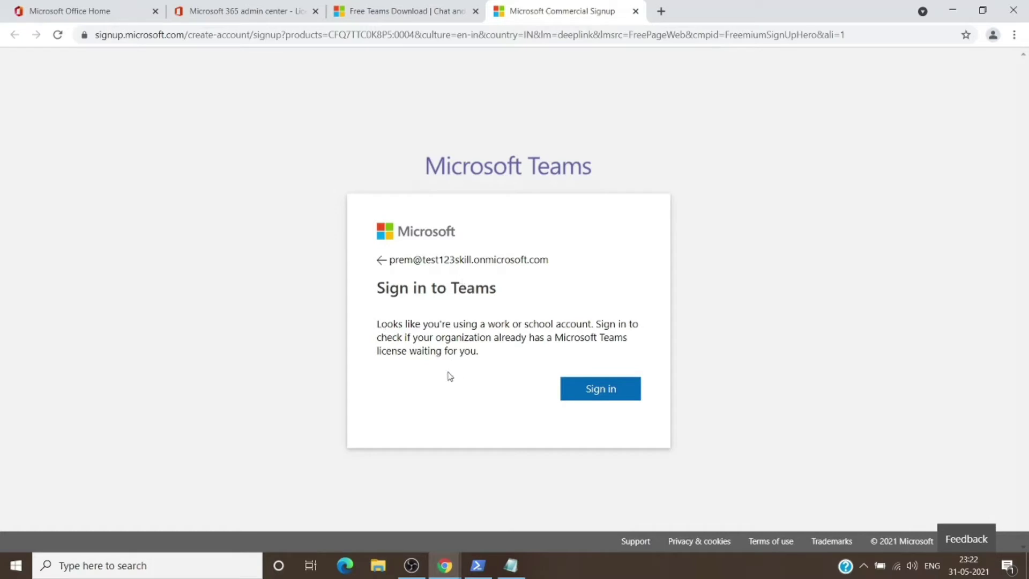
Sign in and let the browser launch the Microsoft Teams desktop app
{"action": "left_click", "coordinate": [580, 392]}
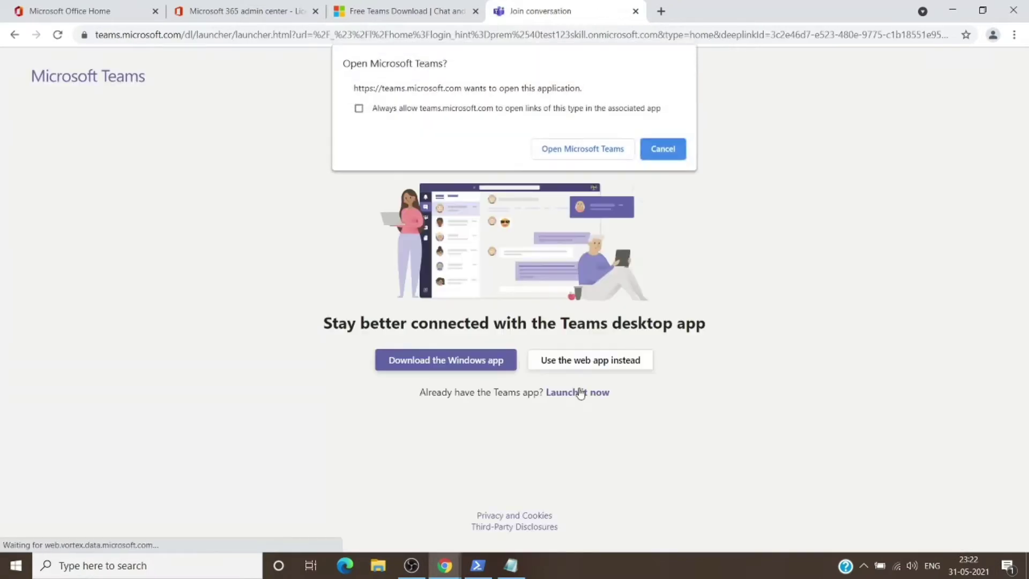
{"action": "left_click", "coordinate": [601, 152]}
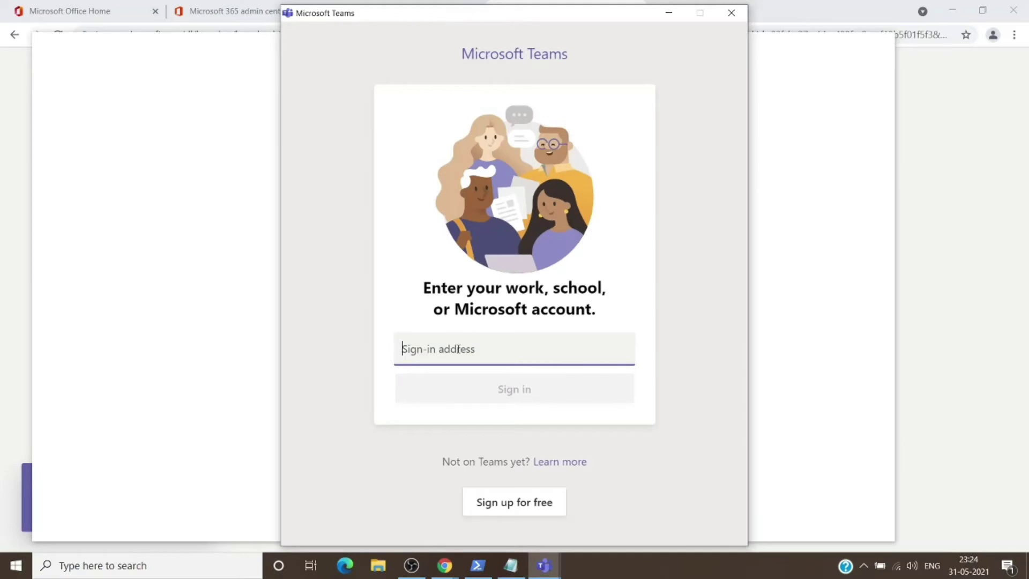
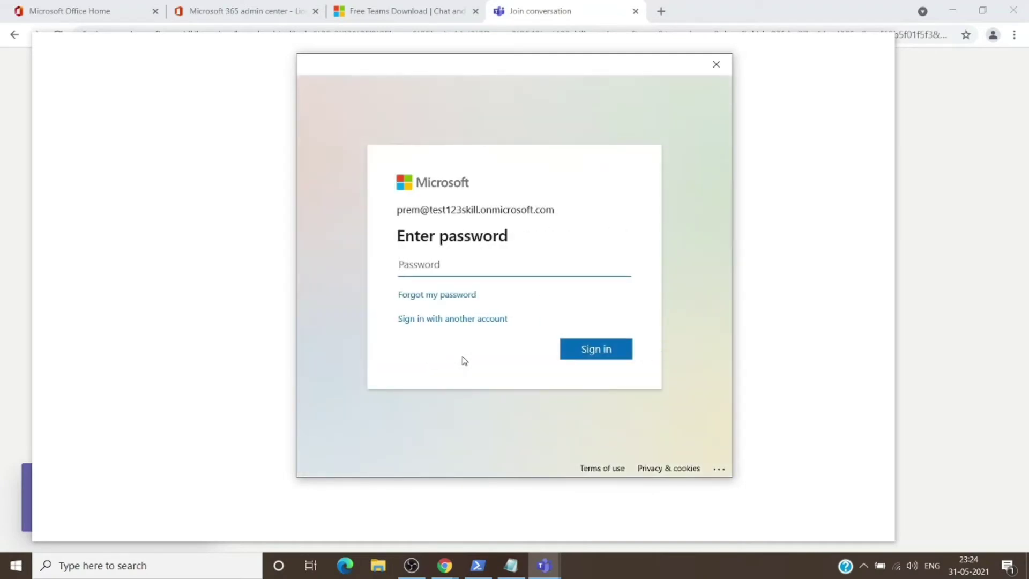
Submit the account password and choose to sign in to this app only
{"action": "type", "text": "•••••••••••"}
{"action": "key", "text": "Return"}
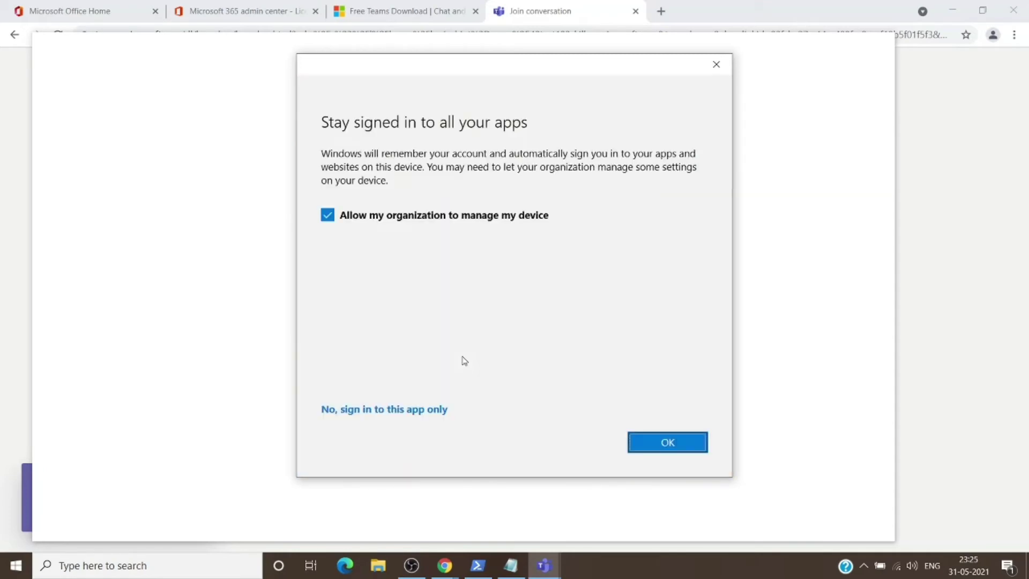
{"action": "left_click", "coordinate": [417, 409]}
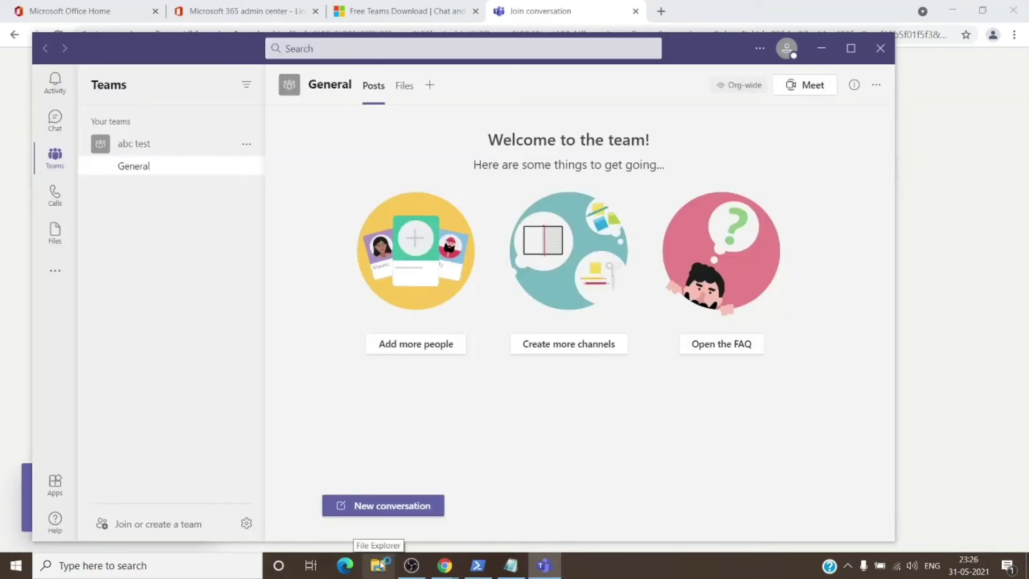
Accept the Teams welcome message, then bring the browser back in front of Teams
{"action": "left_click", "coordinate": [784, 51]}
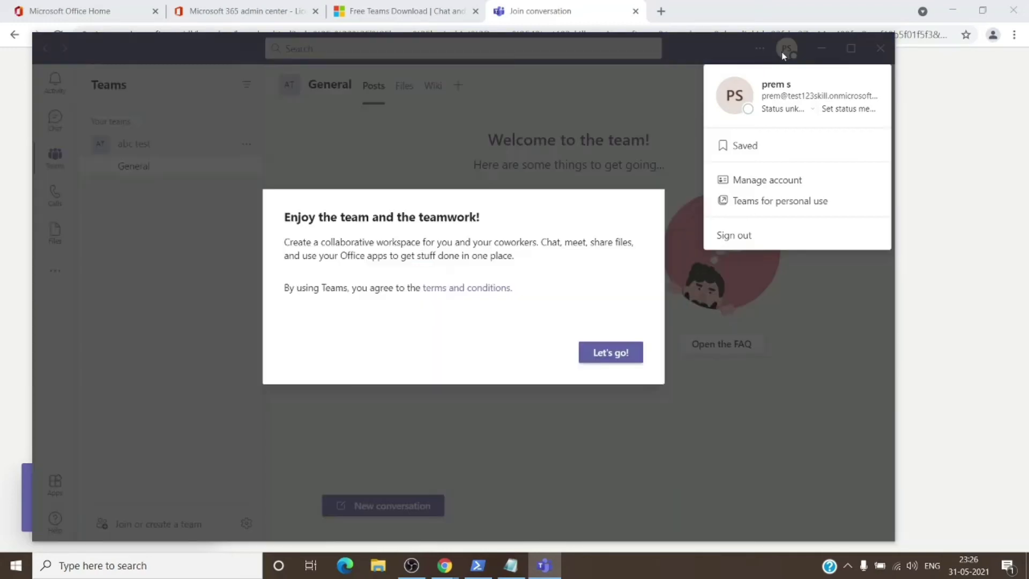
{"action": "left_click", "coordinate": [621, 349]}
{"action": "left_click", "coordinate": [51, 116]}
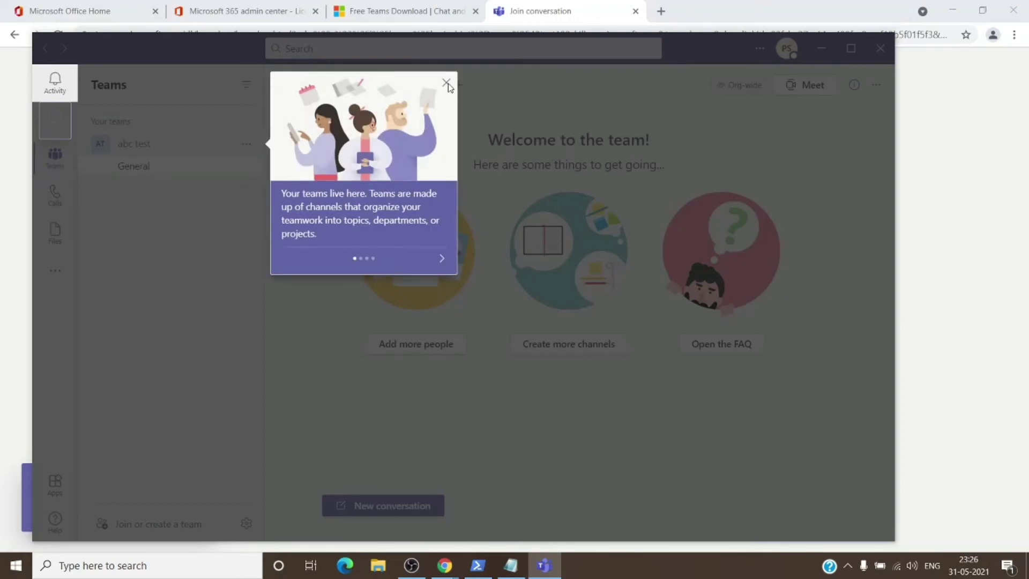
{"action": "left_click", "coordinate": [1006, 214]}
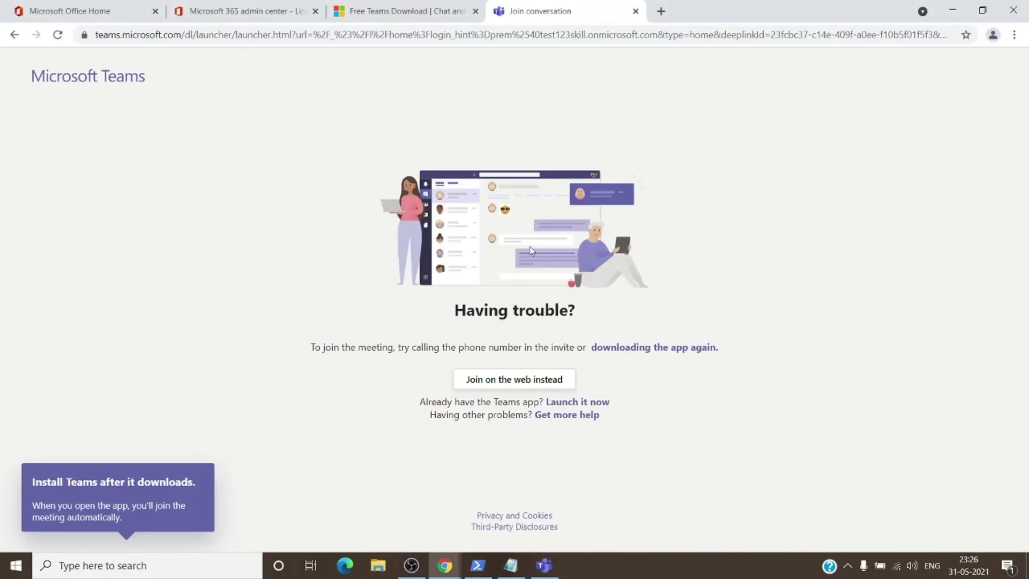
Return to the admin center Licenses tab and refresh the subscriptions list
{"action": "left_click", "coordinate": [281, 11]}
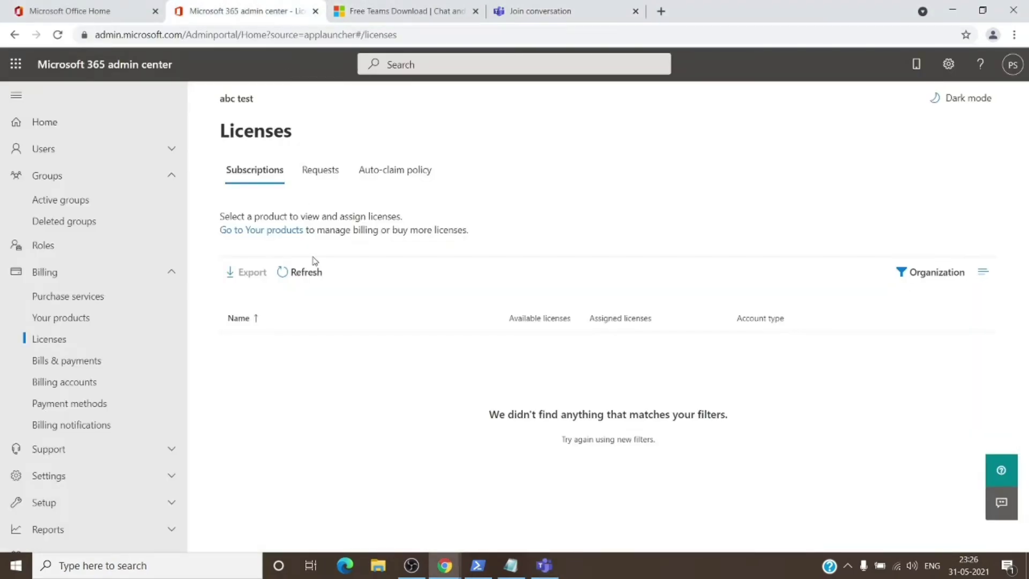
{"action": "left_click", "coordinate": [313, 272]}
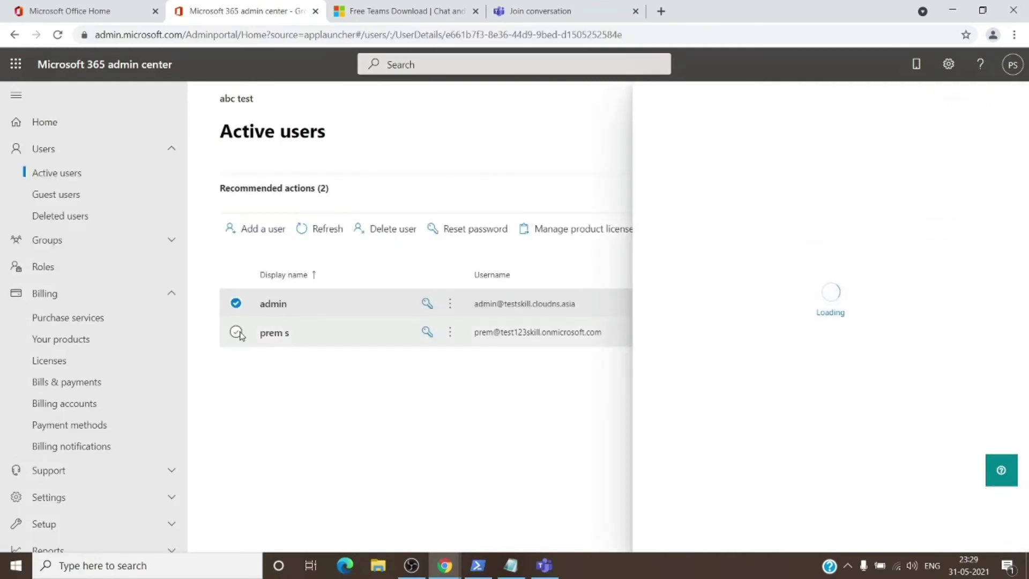
Select both users and add the Microsoft Teams Exploratory license, keeping existing licenses
{"action": "left_click", "coordinate": [237, 333]}
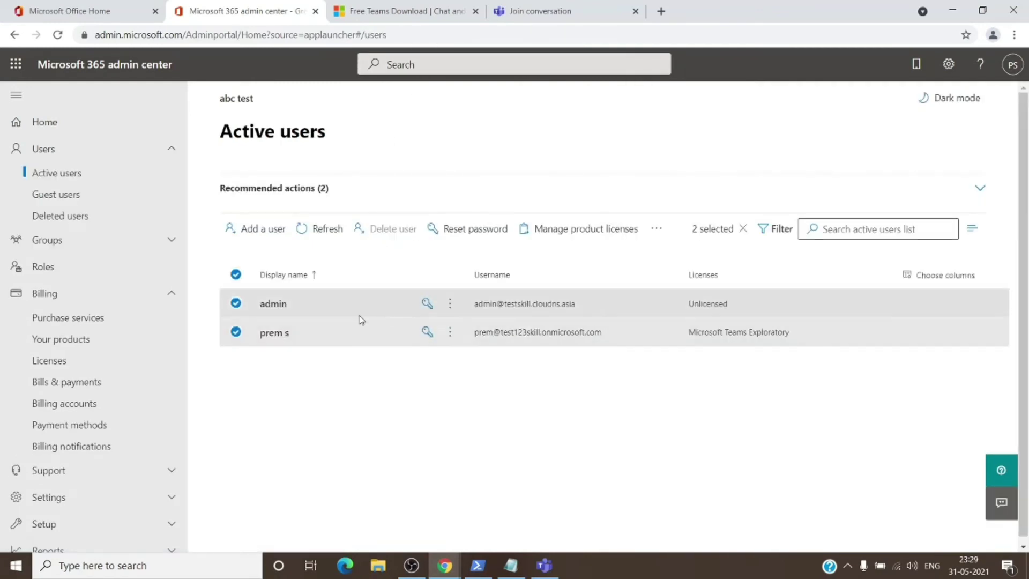
{"action": "left_click", "coordinate": [585, 231]}
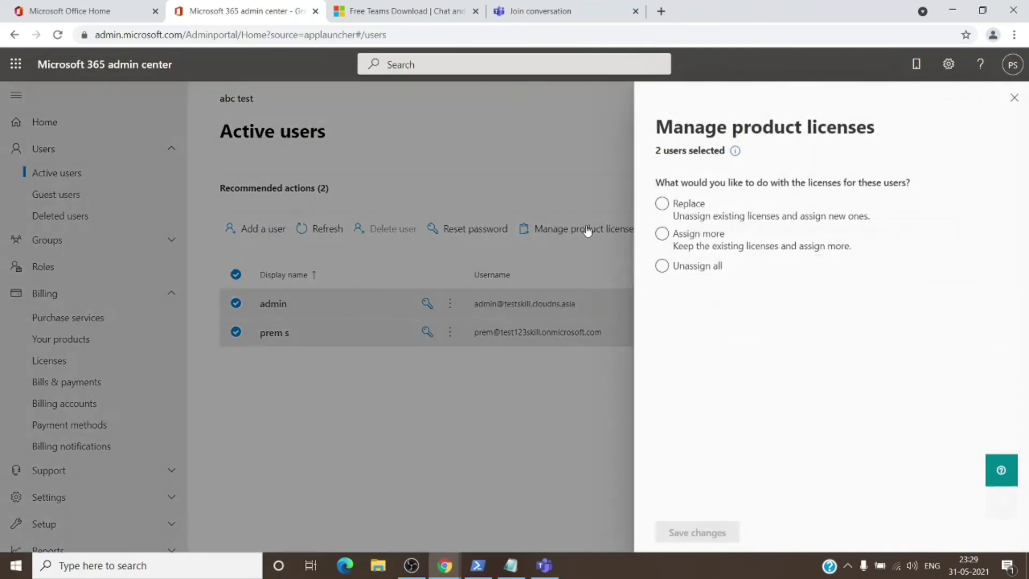
{"action": "left_click", "coordinate": [658, 234]}
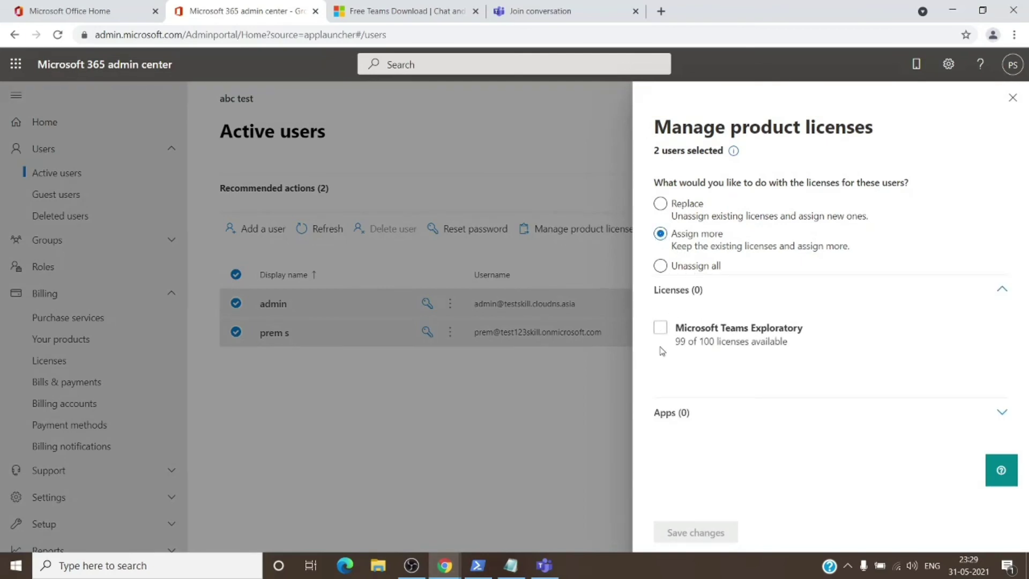
{"action": "left_click", "coordinate": [660, 328]}
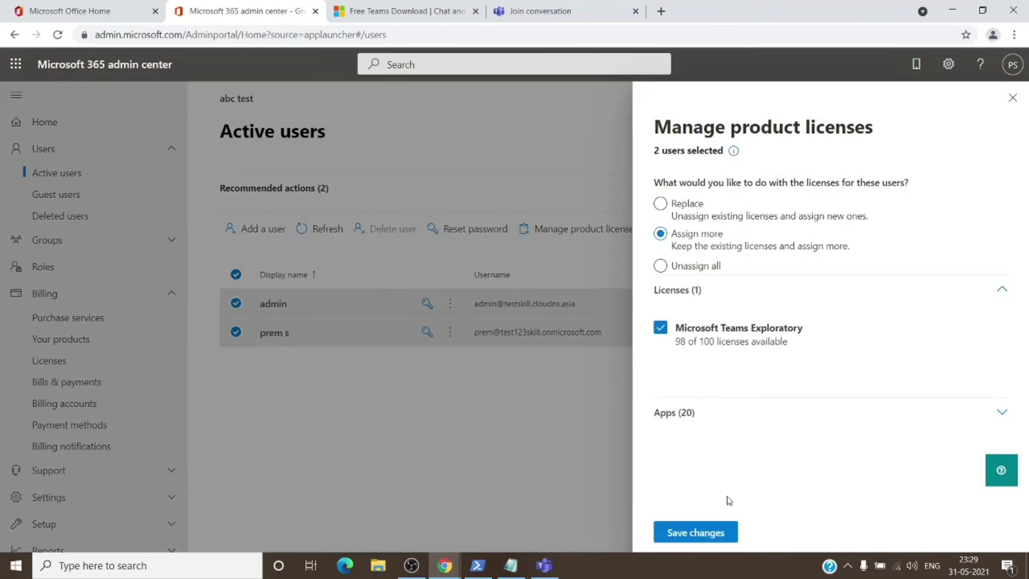
{"action": "left_click", "coordinate": [713, 534]}
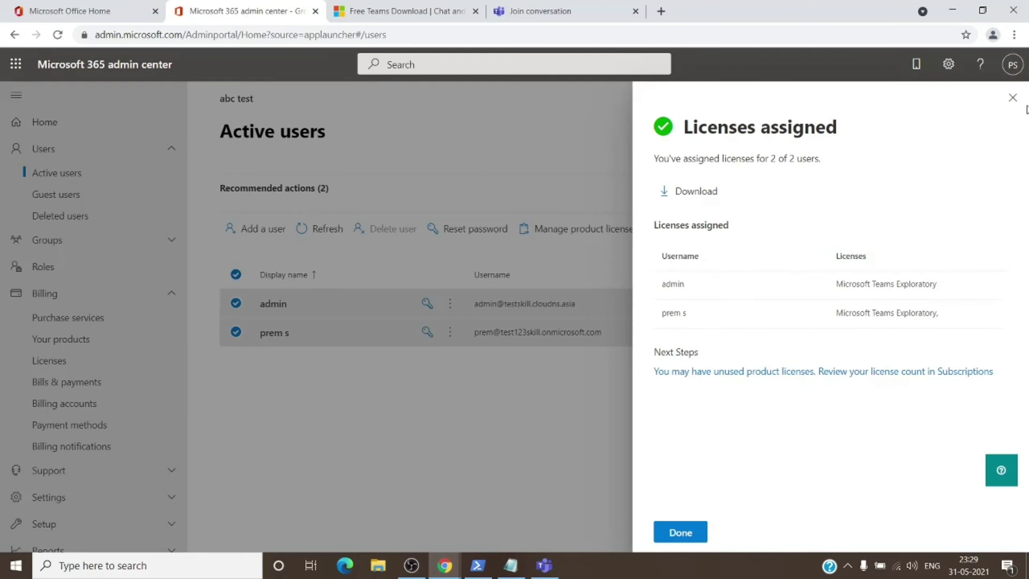
{"action": "left_click", "coordinate": [1012, 98]}
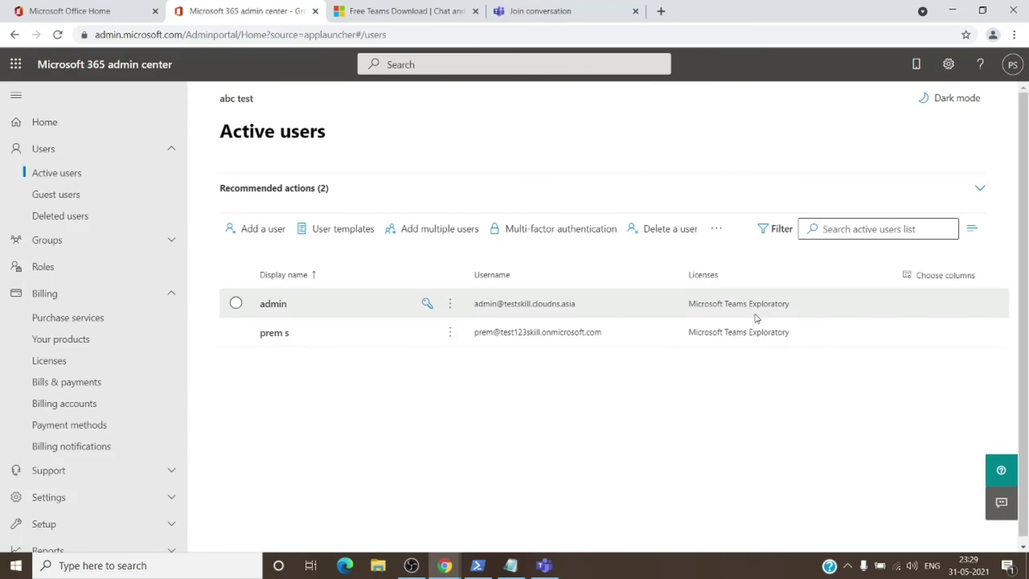
{"action": "left_click", "coordinate": [276, 305]}
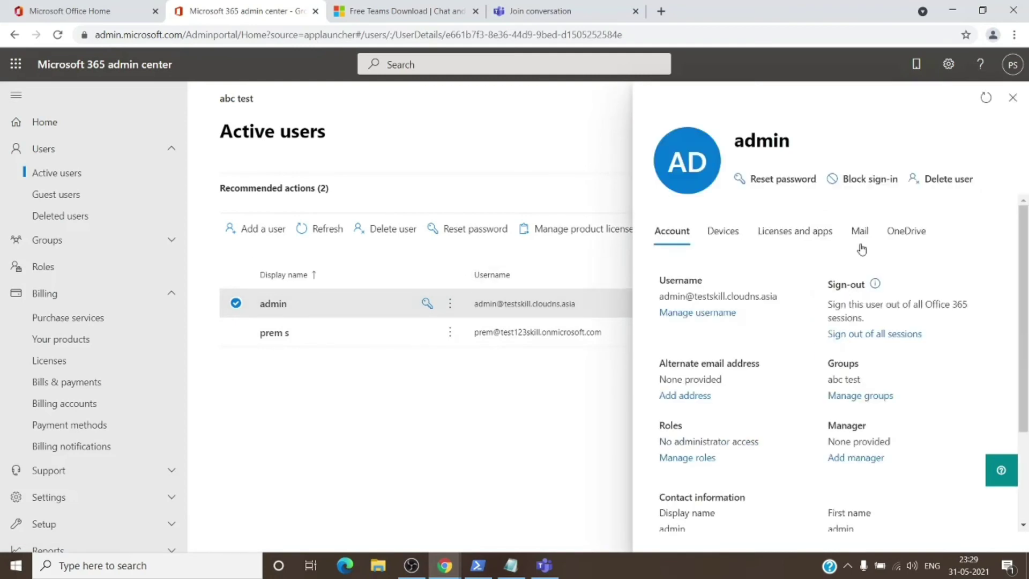
{"action": "left_click", "coordinate": [773, 236]}
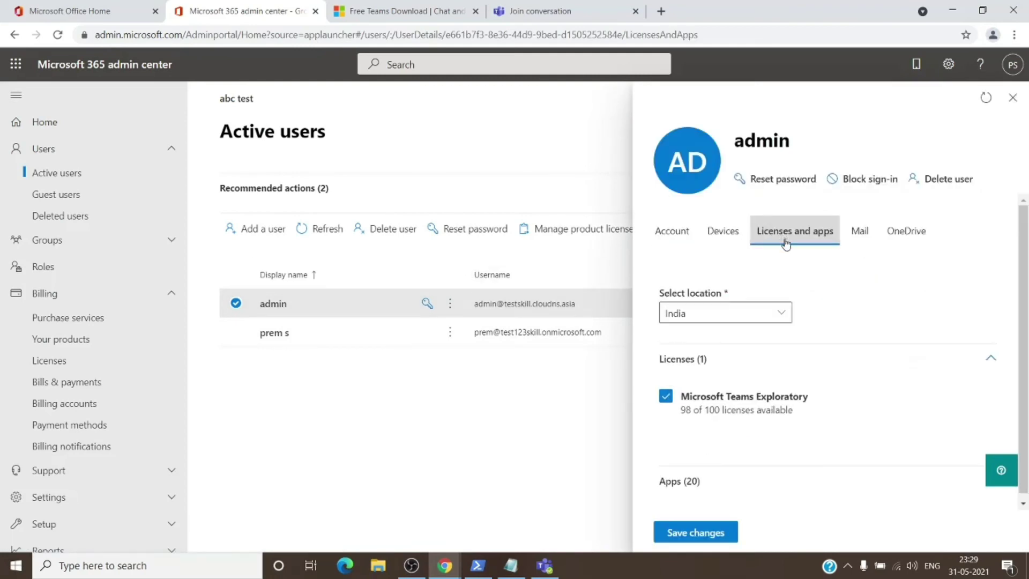
{"action": "left_click", "coordinate": [696, 481]}
{"action": "scroll", "coordinate": [761, 461], "scroll_direction": "down", "scroll_amount": 4}
{"action": "scroll", "coordinate": [774, 451], "scroll_direction": "down", "scroll_amount": 1}
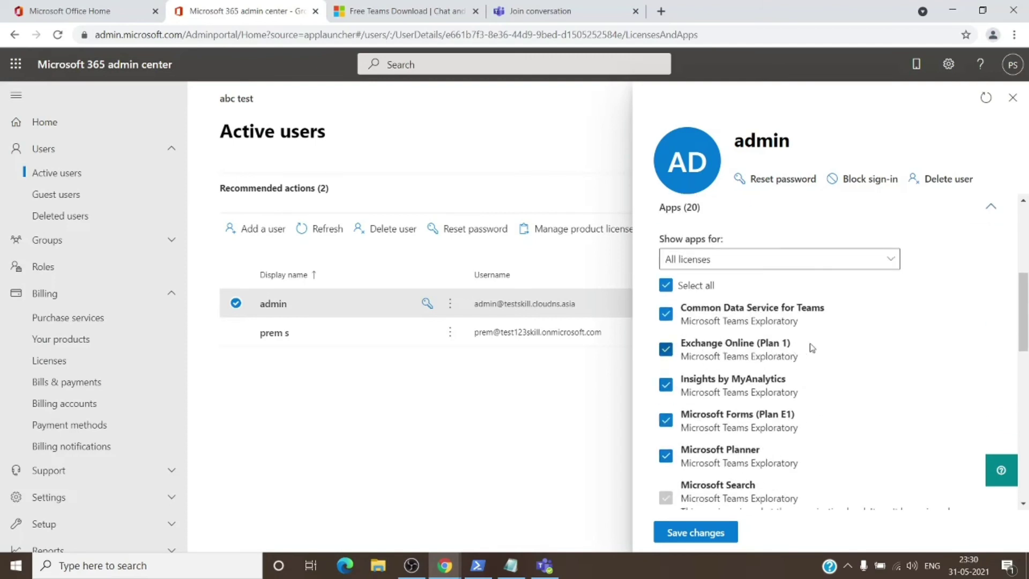
{"action": "scroll", "coordinate": [845, 375], "scroll_direction": "down", "scroll_amount": 4}
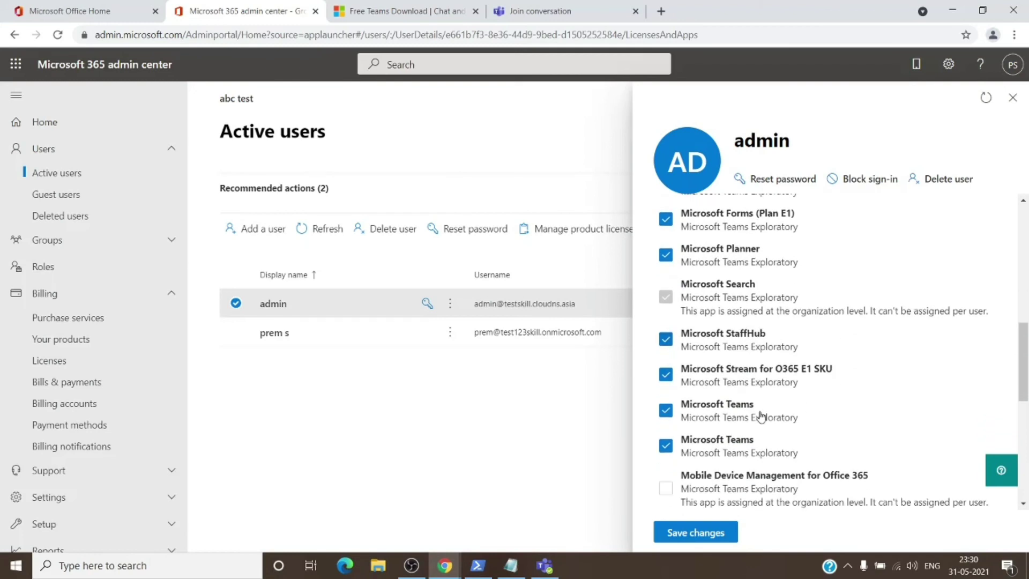
{"action": "scroll", "coordinate": [838, 412], "scroll_direction": "down", "scroll_amount": 5}
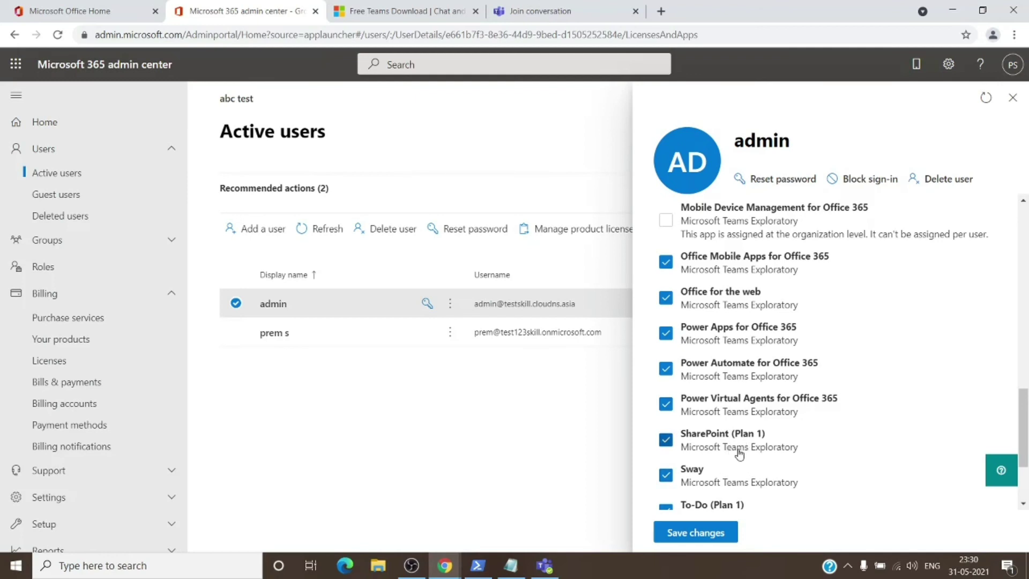
{"action": "scroll", "coordinate": [746, 447], "scroll_direction": "down", "scroll_amount": 3}
{"action": "scroll", "coordinate": [810, 448], "scroll_direction": "up", "scroll_amount": 6}
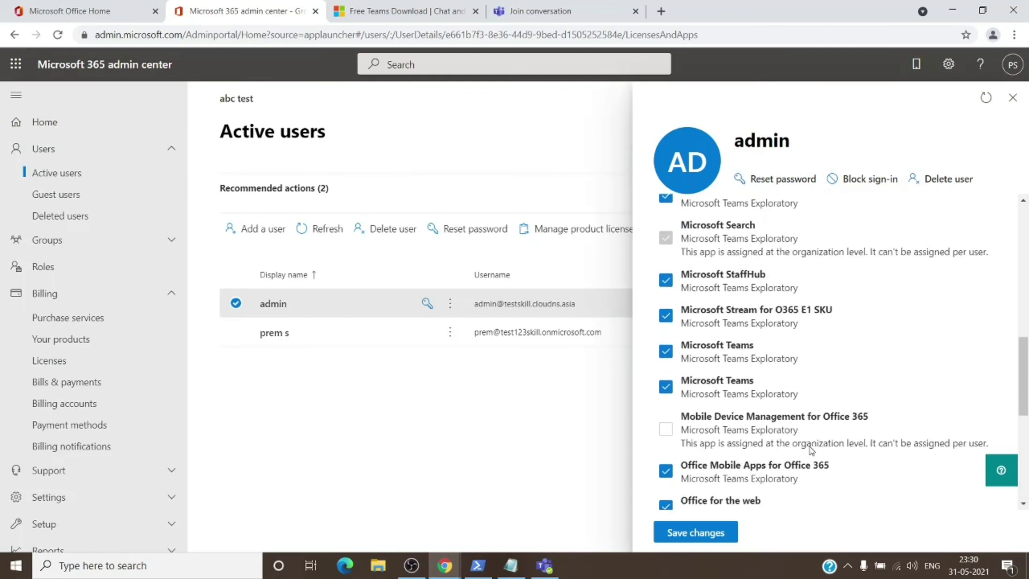
{"action": "scroll", "coordinate": [804, 450], "scroll_direction": "up", "scroll_amount": 6}
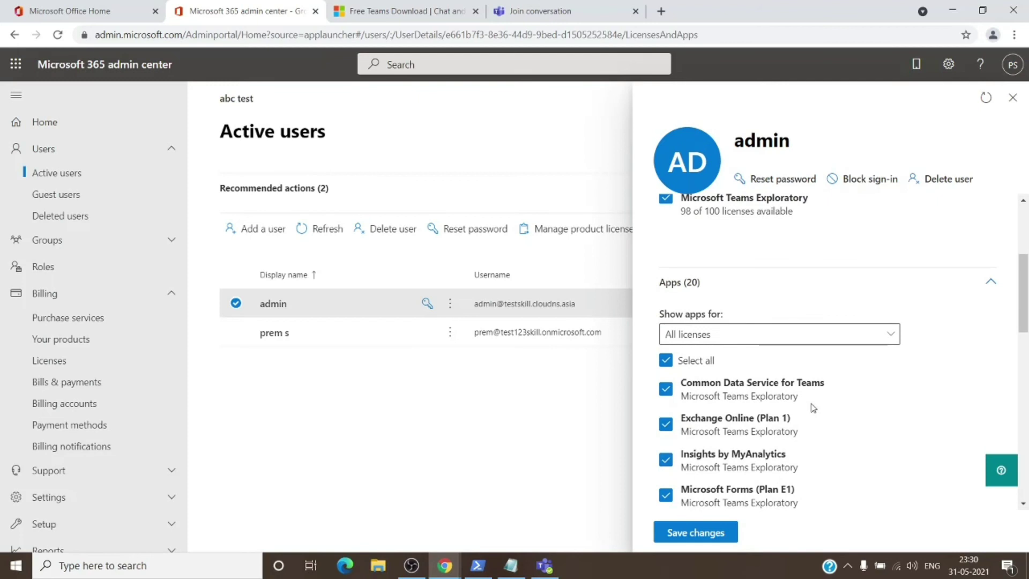
{"action": "left_click", "coordinate": [1011, 97]}
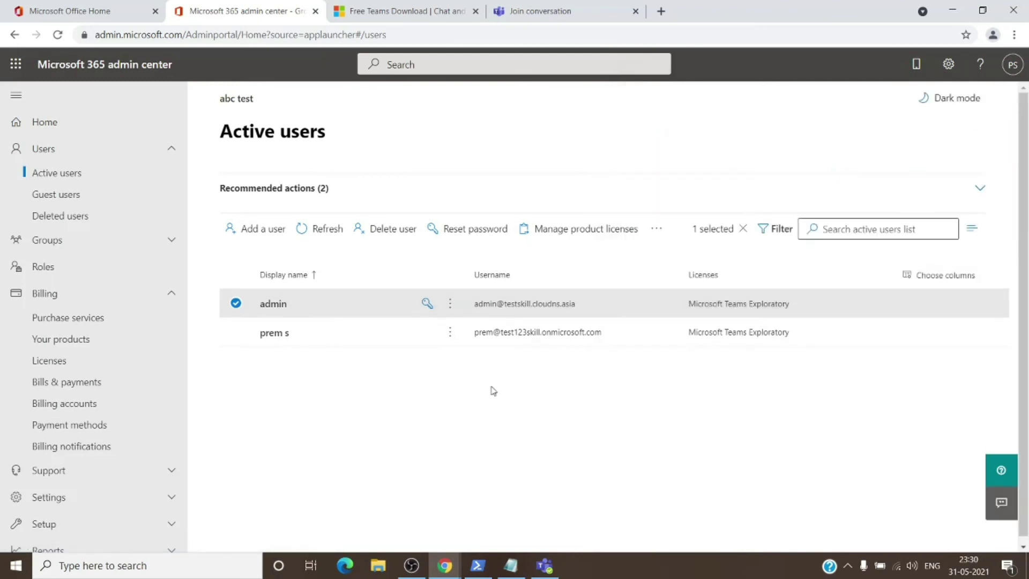